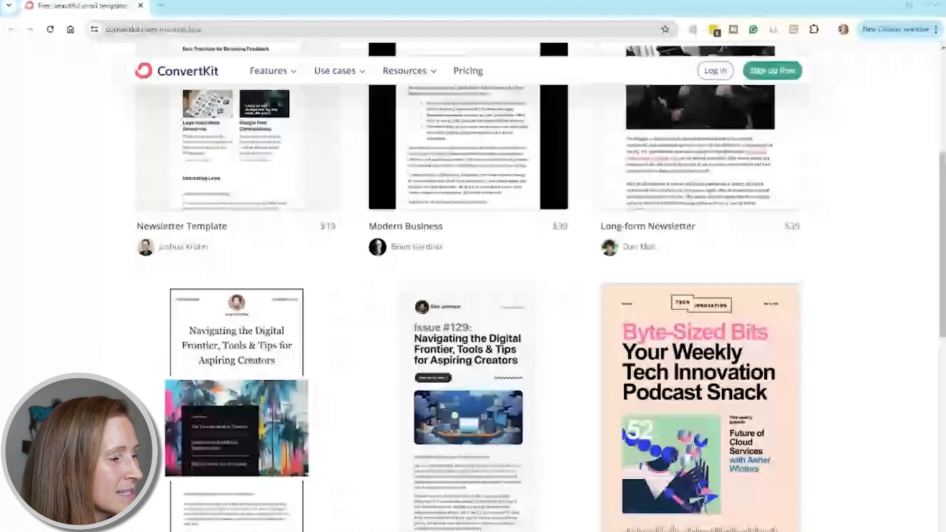
Browse the marketplace's email template gallery, examining the free and paid newsletter, podcast, book and promotion designs
scroll(537, 281, "down", 10)
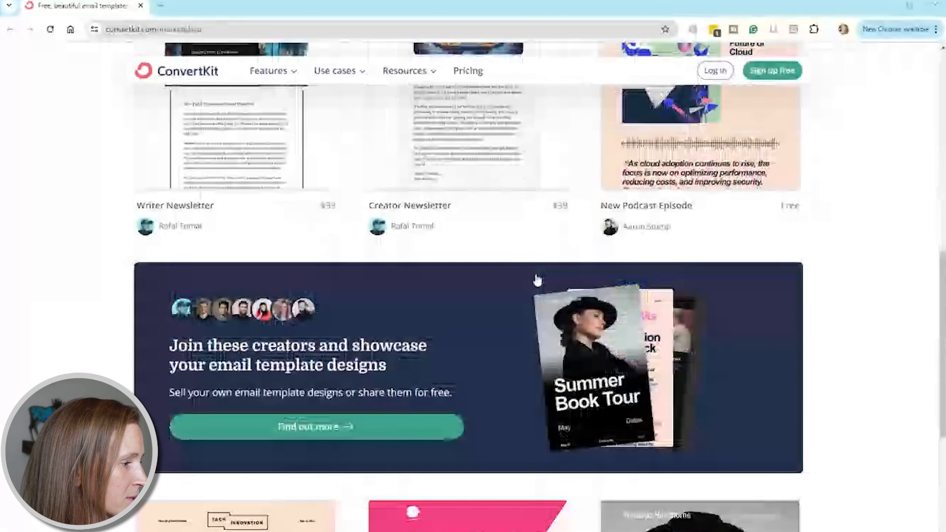
scroll(579, 389, "down", 1)
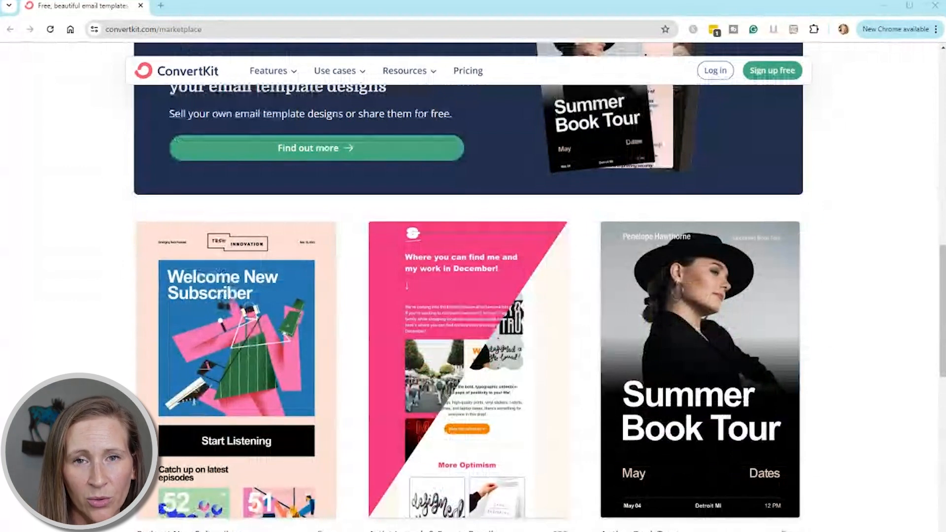
scroll(455, 510, "down", 2)
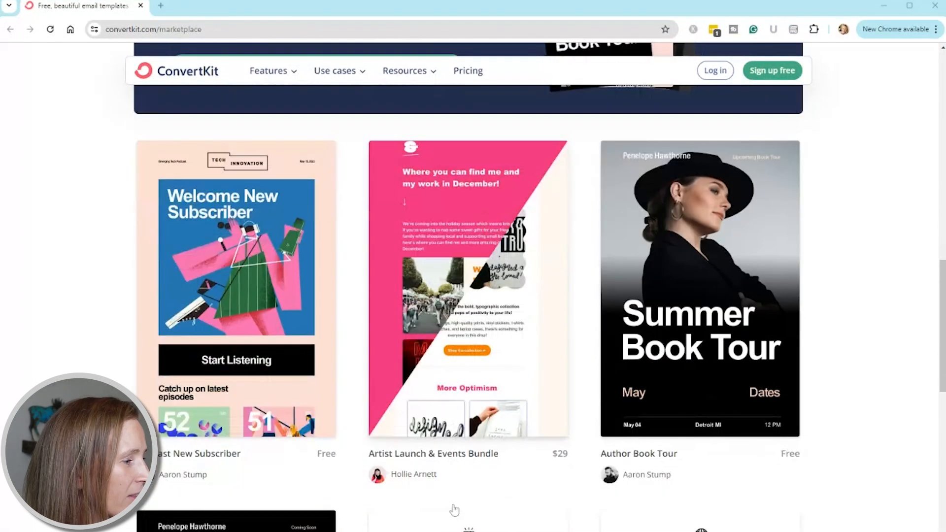
scroll(454, 510, "down", 1)
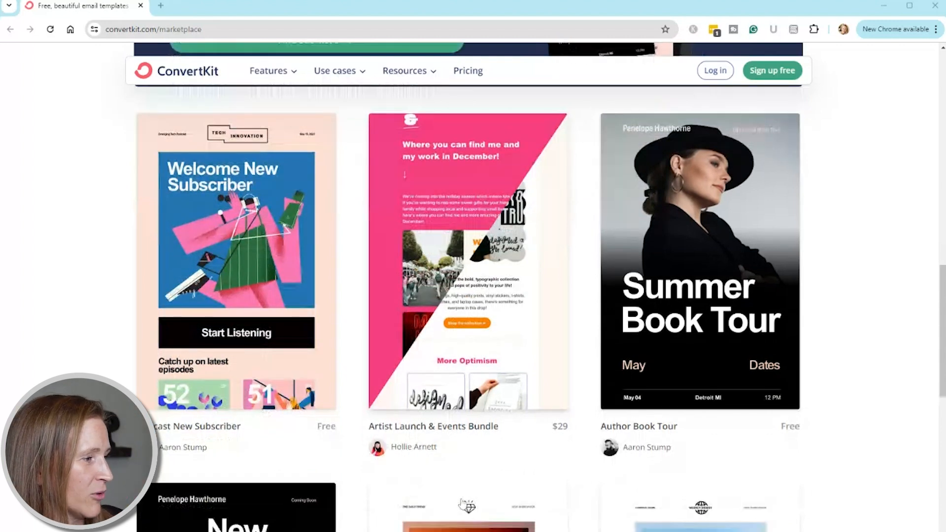
scroll(461, 503, "down", 5)
scroll(602, 459, "down", 12)
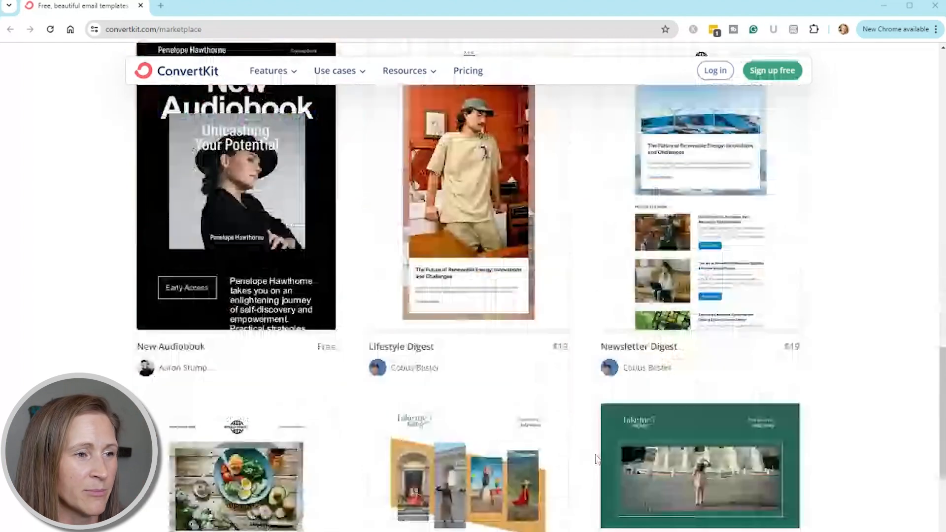
scroll(597, 459, "down", 6)
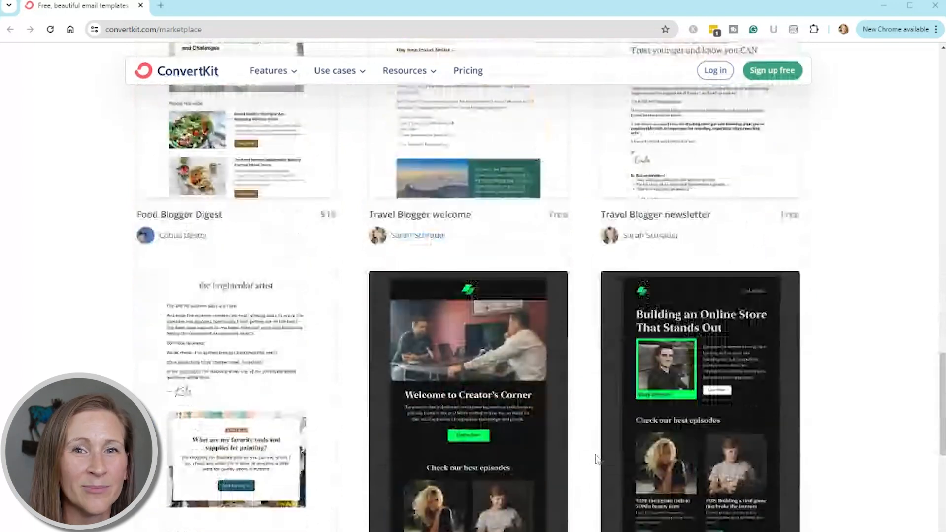
scroll(597, 459, "down", 5)
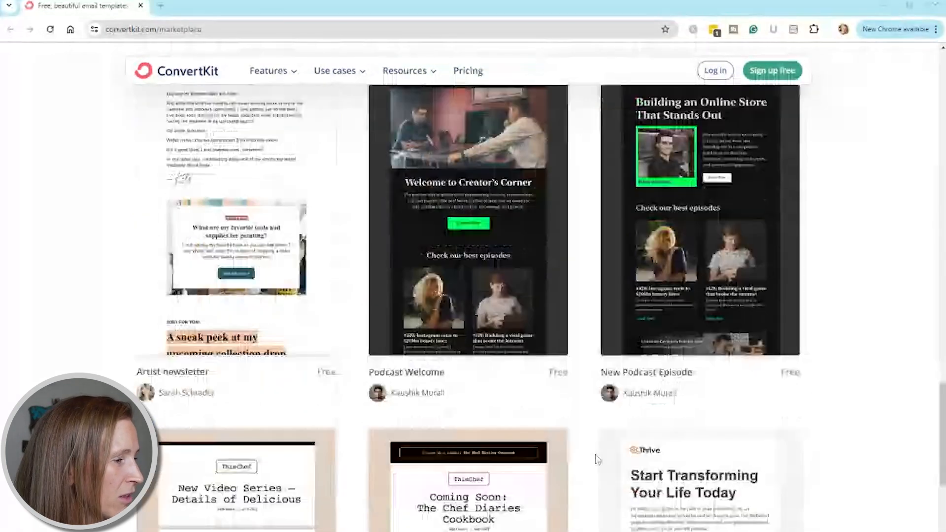
scroll(597, 459, "down", 3)
scroll(597, 459, "down", 4)
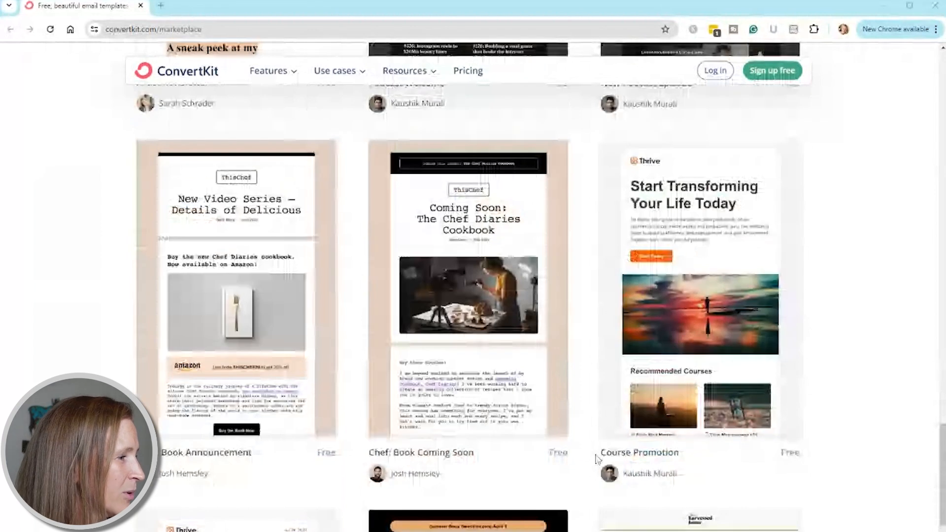
scroll(597, 459, "down", 4)
scroll(597, 459, "down", 10)
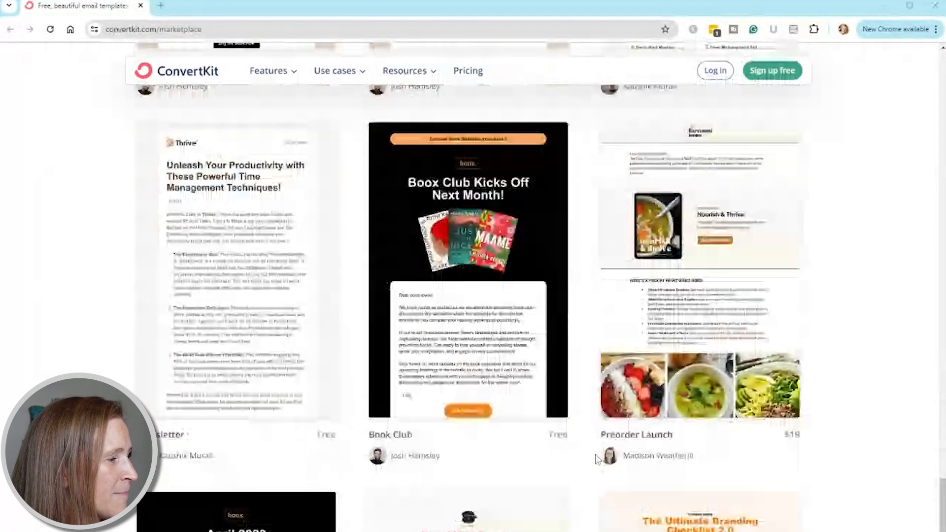
scroll(599, 459, "down", 1)
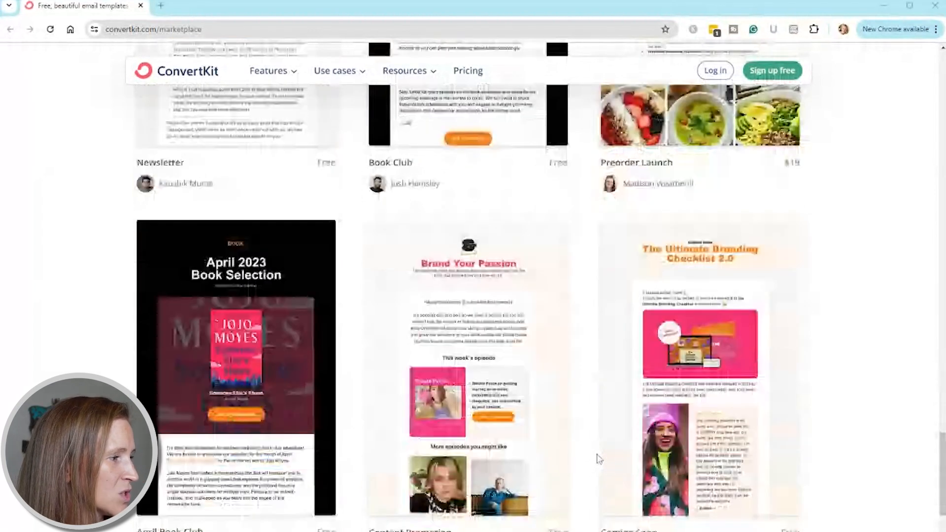
scroll(599, 459, "down", 1)
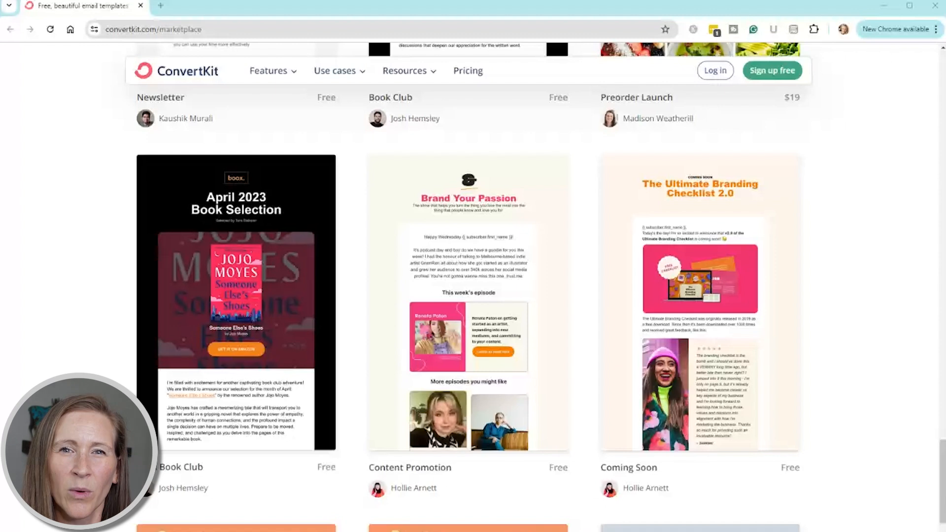
scroll(606, 458, "down", 10)
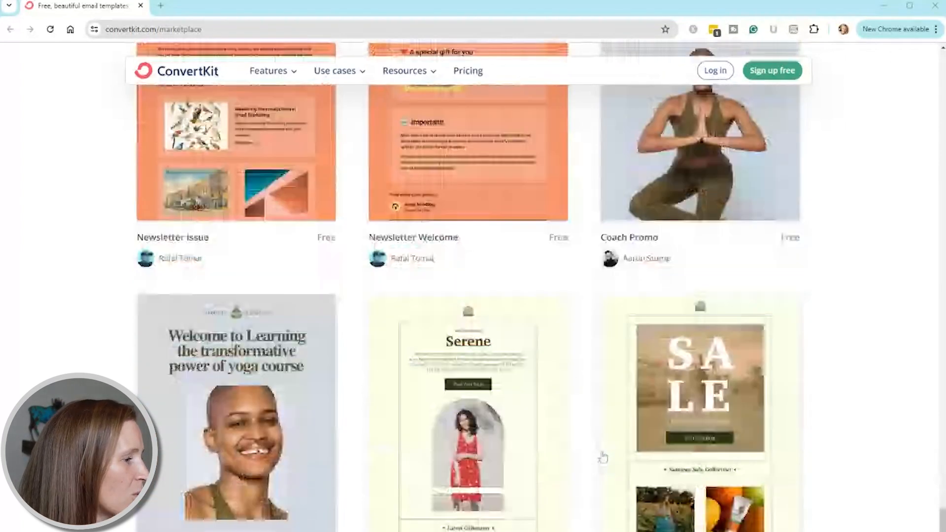
scroll(603, 457, "down", 2)
left_click_drag(942, 531, 928, 198)
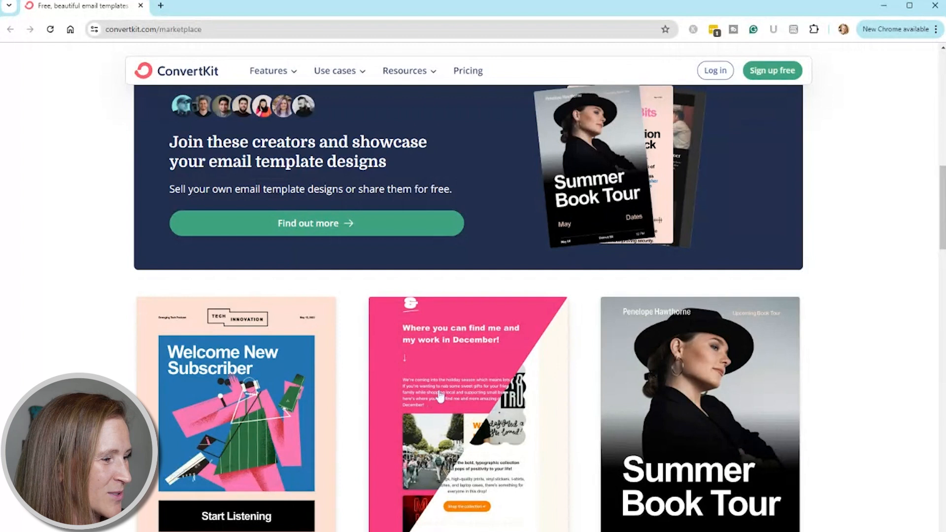
scroll(944, 217, "up", 15)
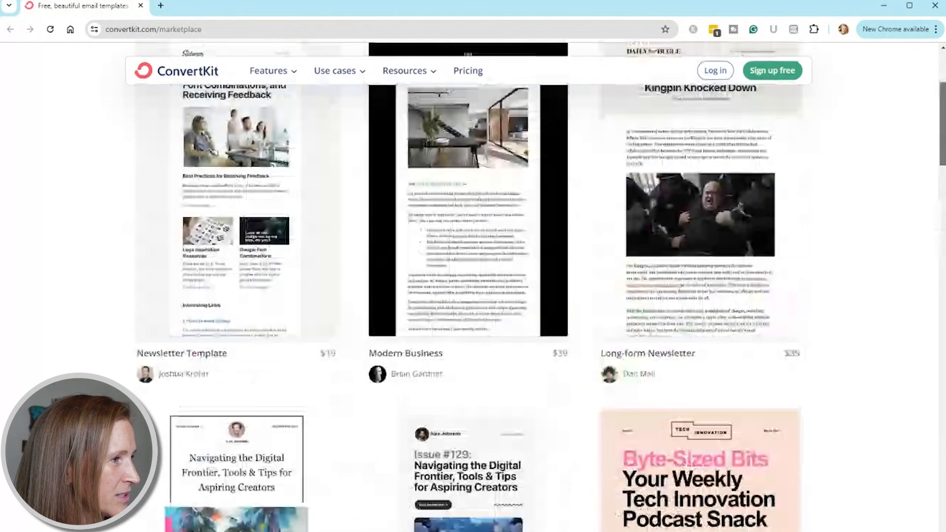
scroll(943, 218, "up", 1)
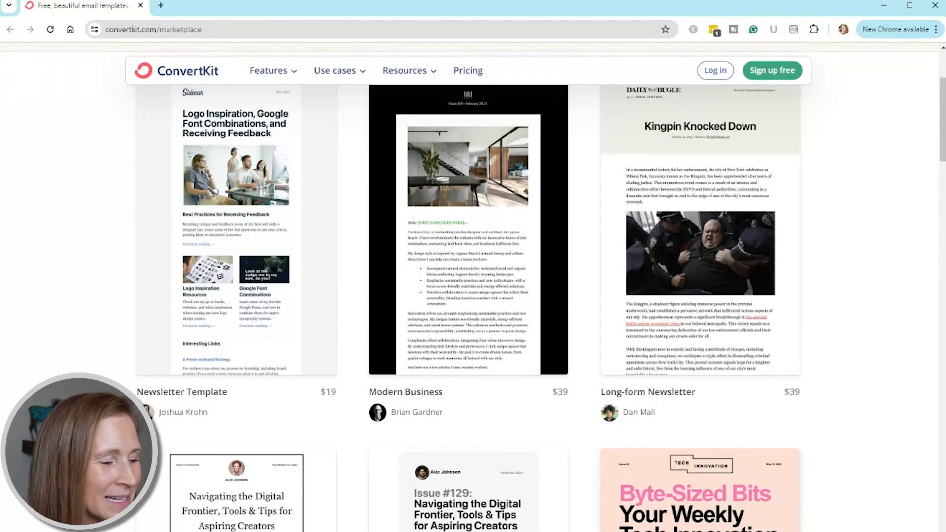
Open the free New Podcast Episode template preview and examine its title, episode, quote, related episodes and follow sections
left_click(468, 230)
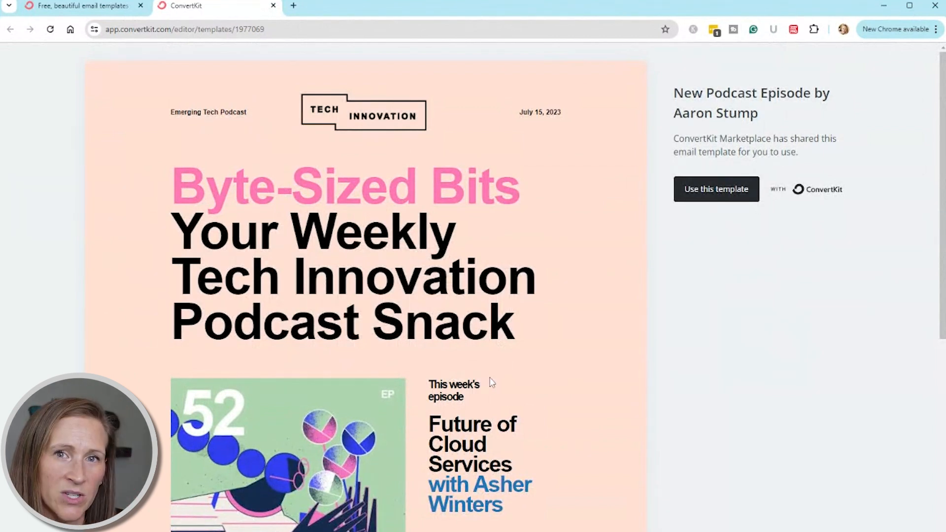
scroll(490, 383, "down", 2)
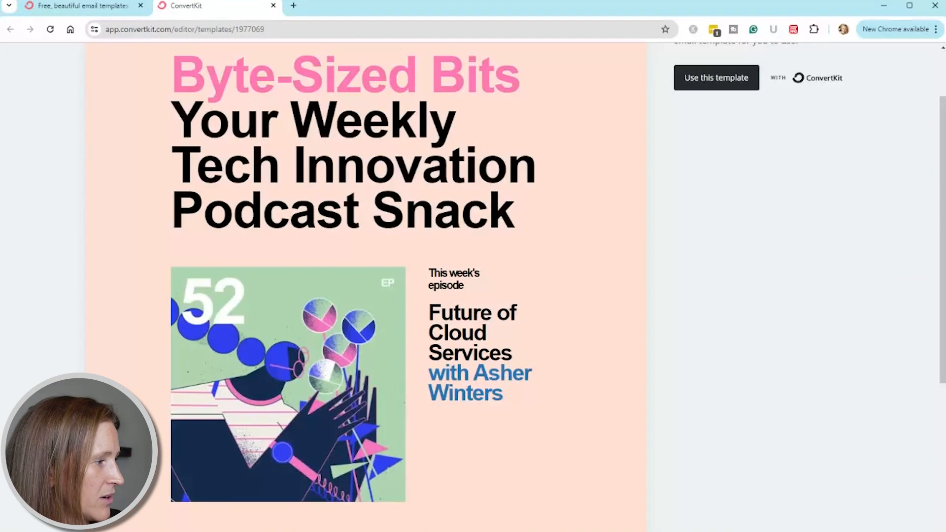
scroll(366, 276, "down", 5)
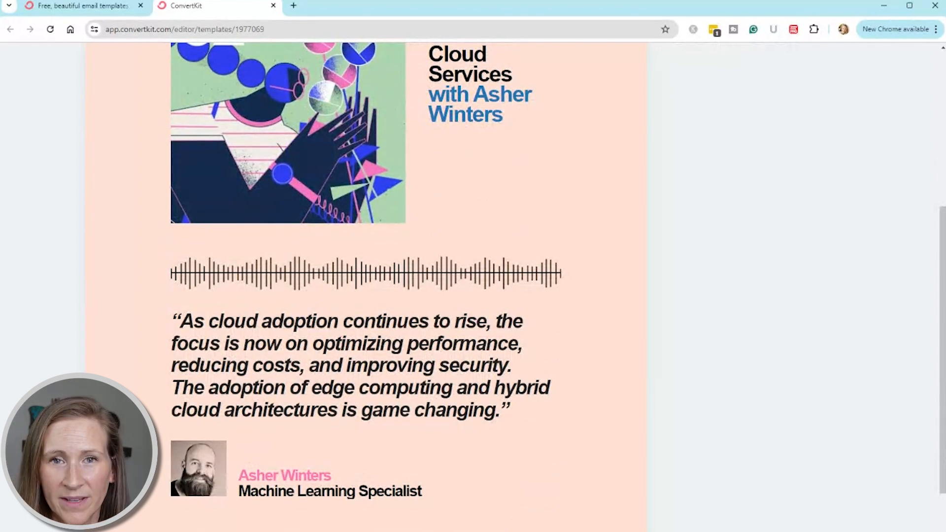
scroll(376, 430, "down", 7)
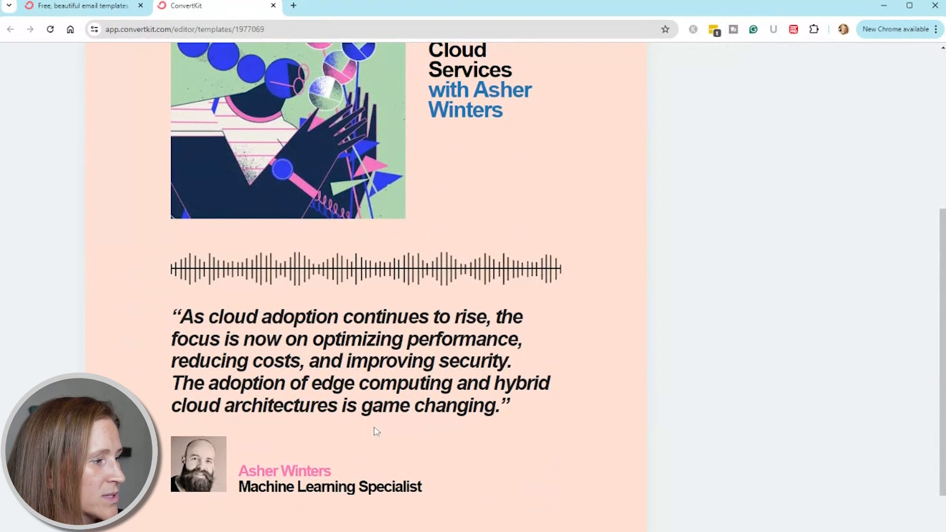
scroll(279, 460, "down", 2)
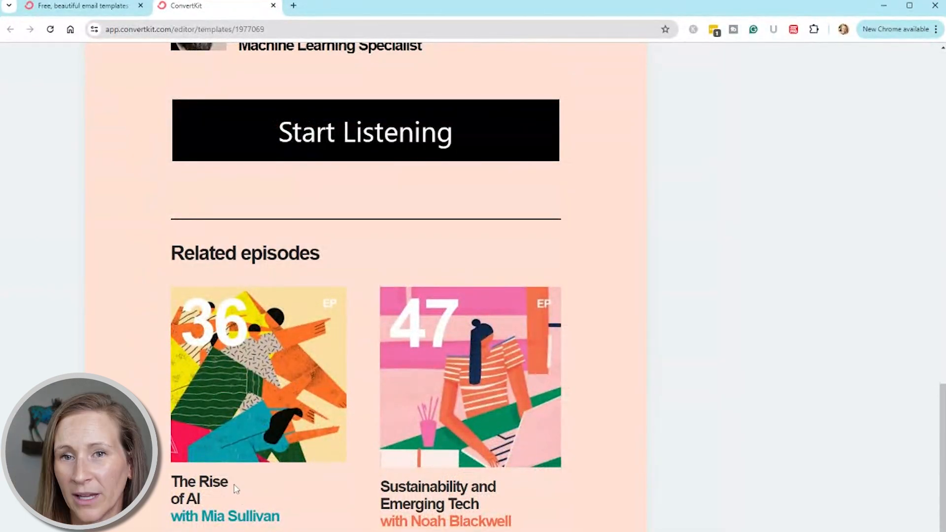
scroll(444, 447, "down", 1)
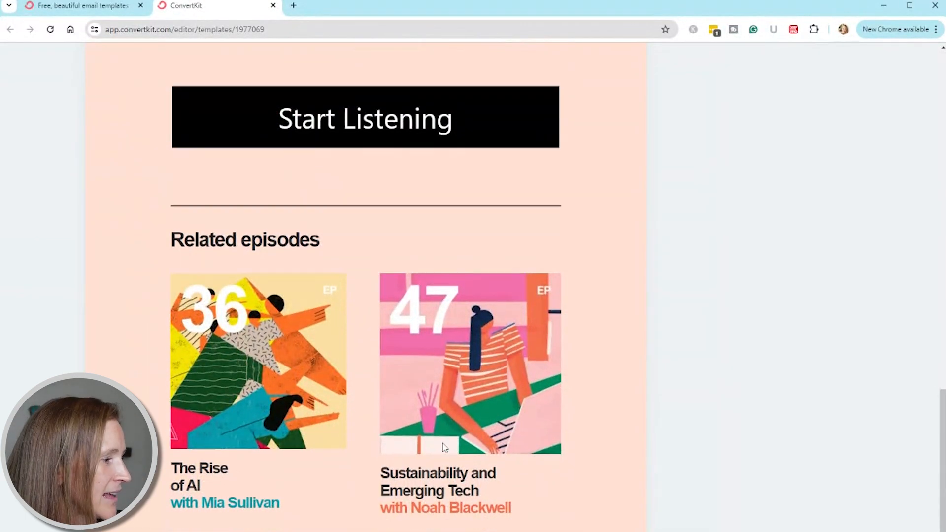
scroll(445, 448, "down", 3)
scroll(446, 447, "down", 2)
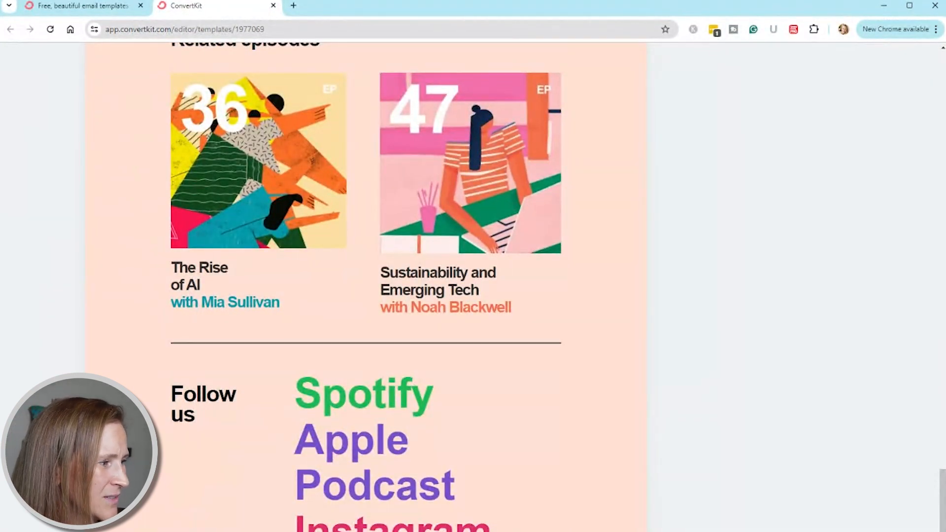
scroll(364, 286, "up", 15)
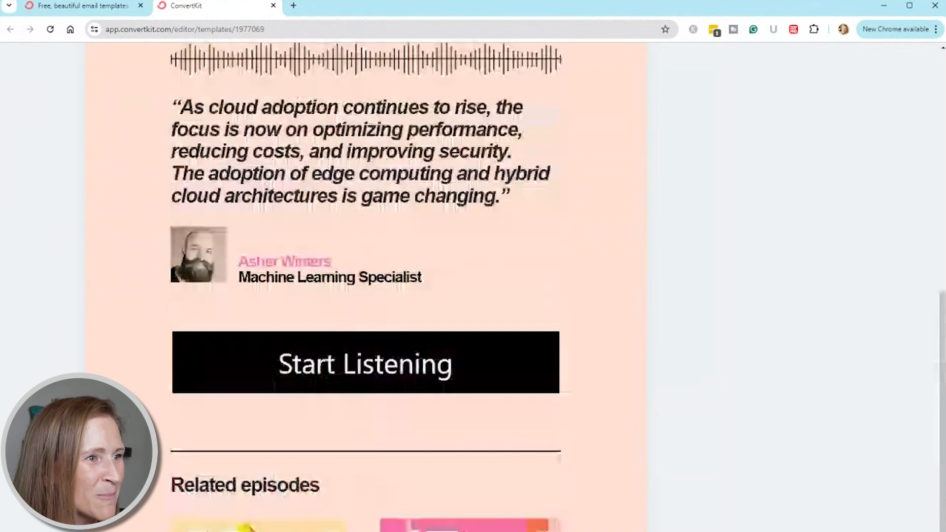
scroll(365, 286, "up", 7)
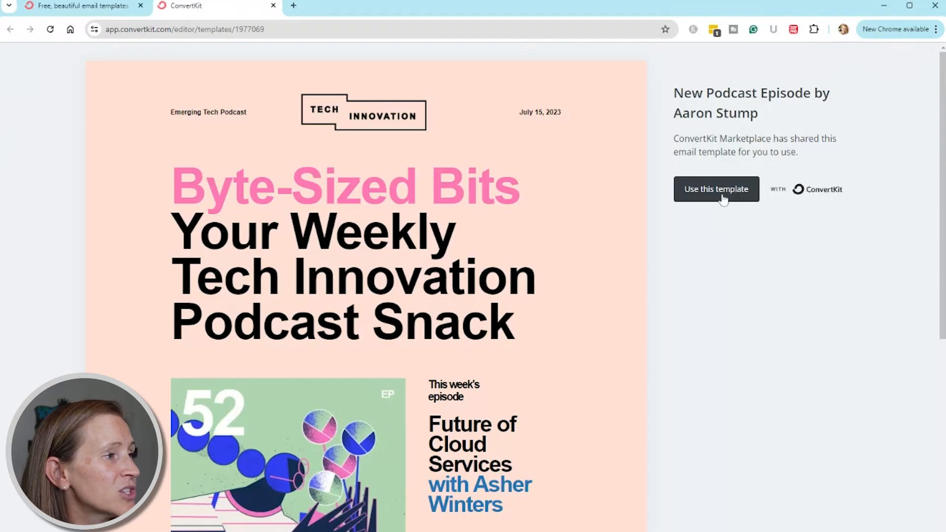
Use the New Podcast Episode template to create an editable copy, and try selecting its main heading and header date
left_click(723, 197)
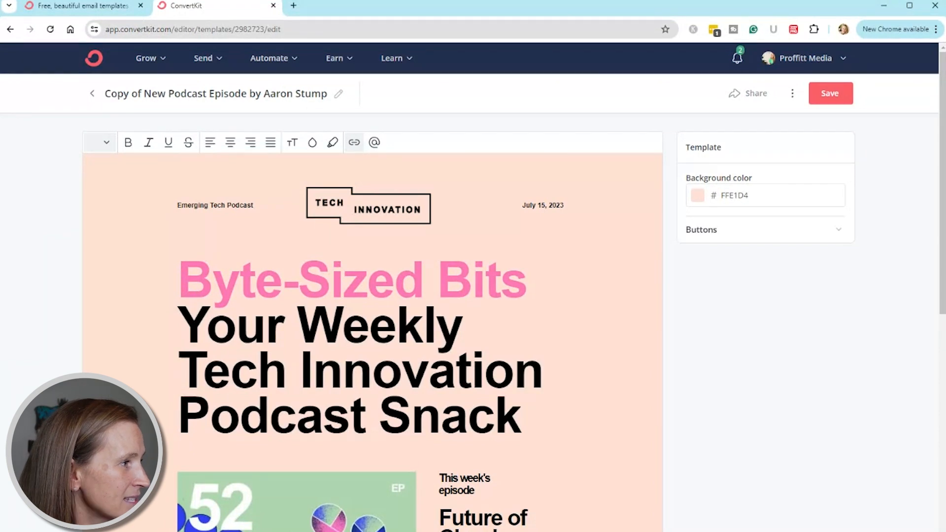
left_click(216, 215)
left_click(539, 280)
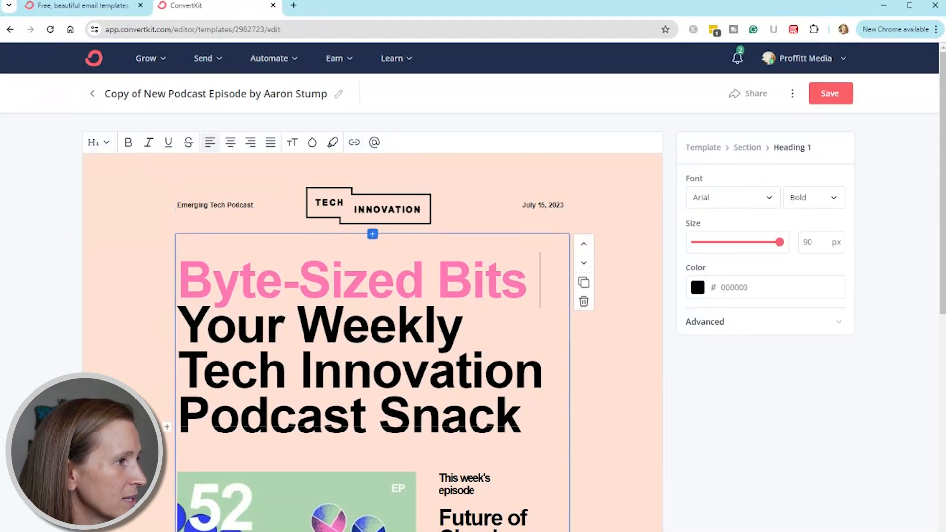
left_click(542, 215)
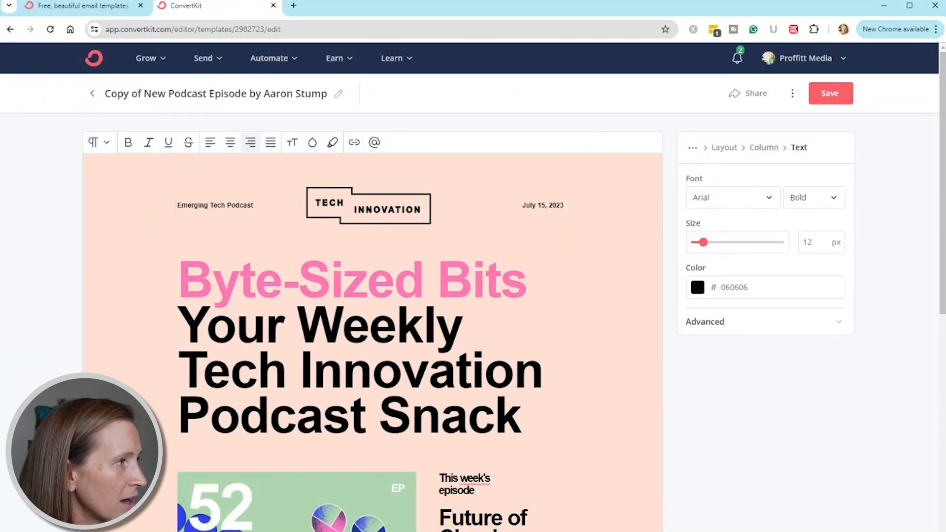
Rename the template copy as "Test for The Proffitt Podcast"
left_click(151, 96)
triple_click(185, 93)
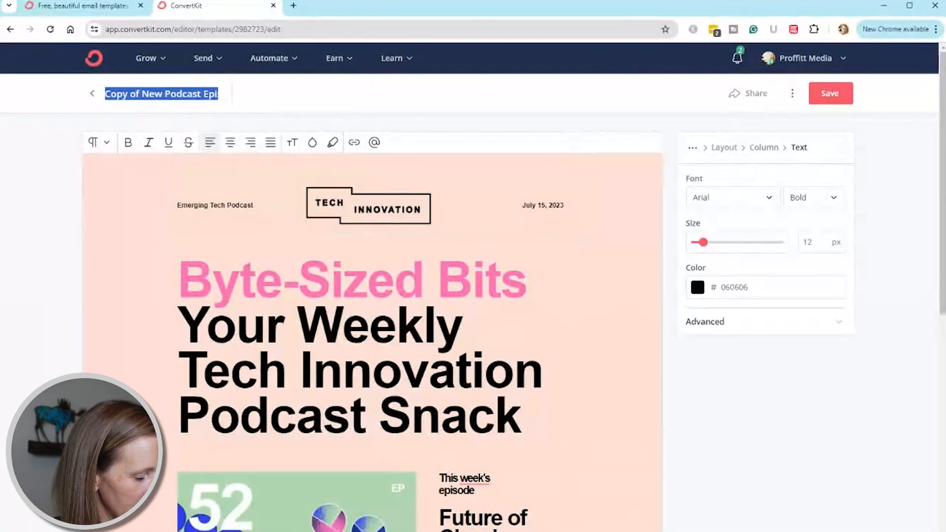
type("Test for The P")
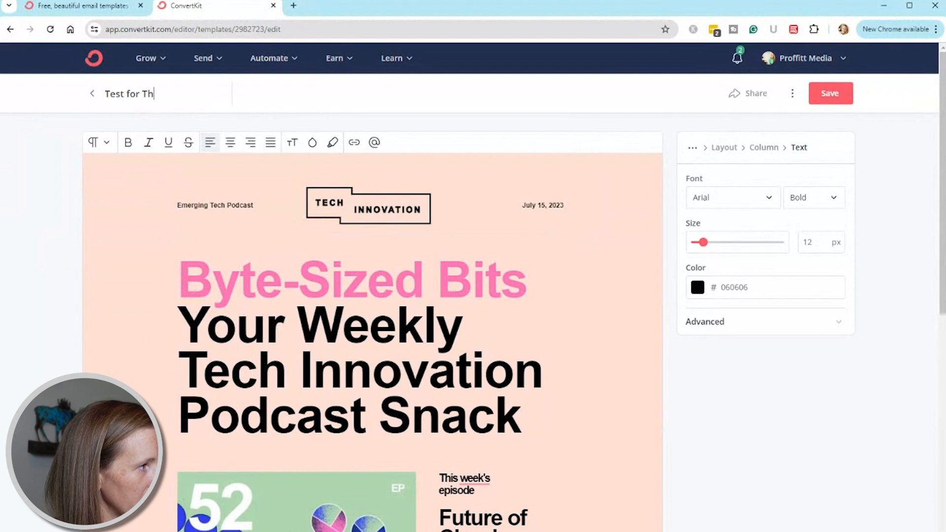
type("roffit Podcast")
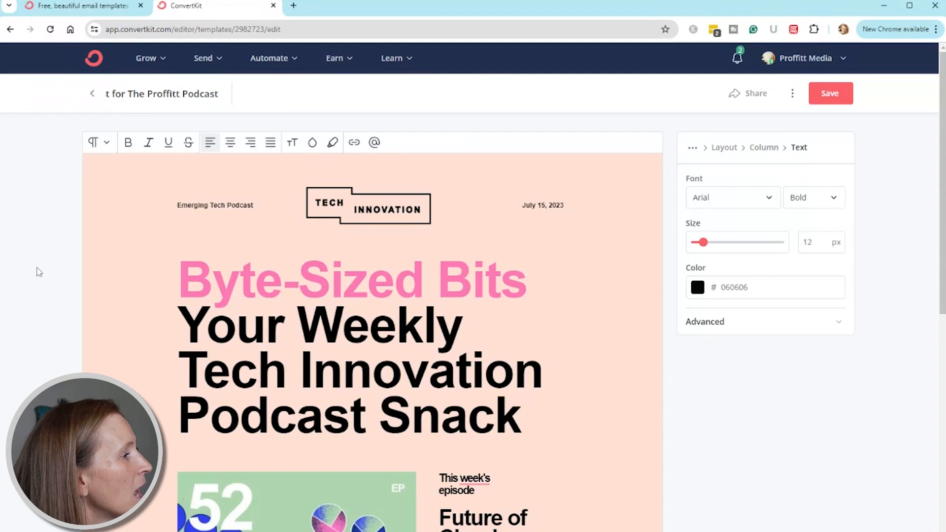
key("Return")
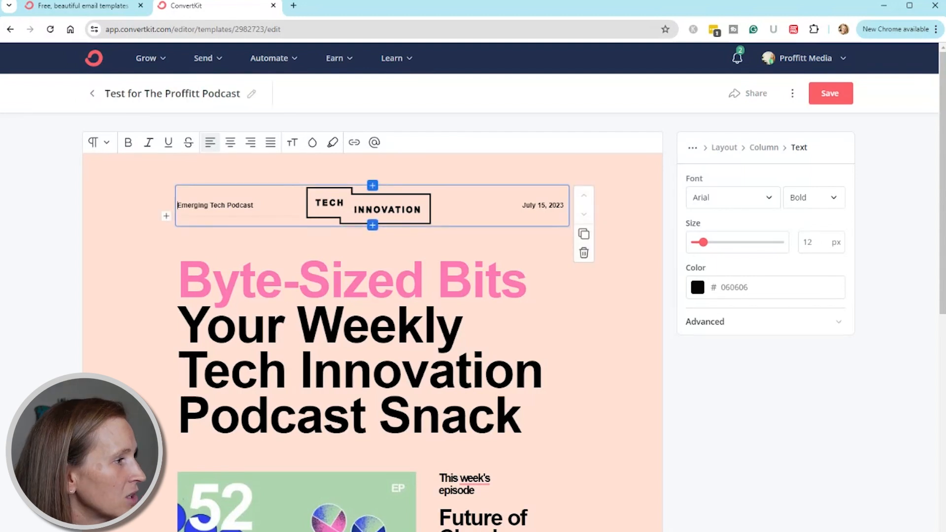
Set the font of the "Emerging Tech Podcast" header text to Roboto and select the header date text
left_click(753, 202)
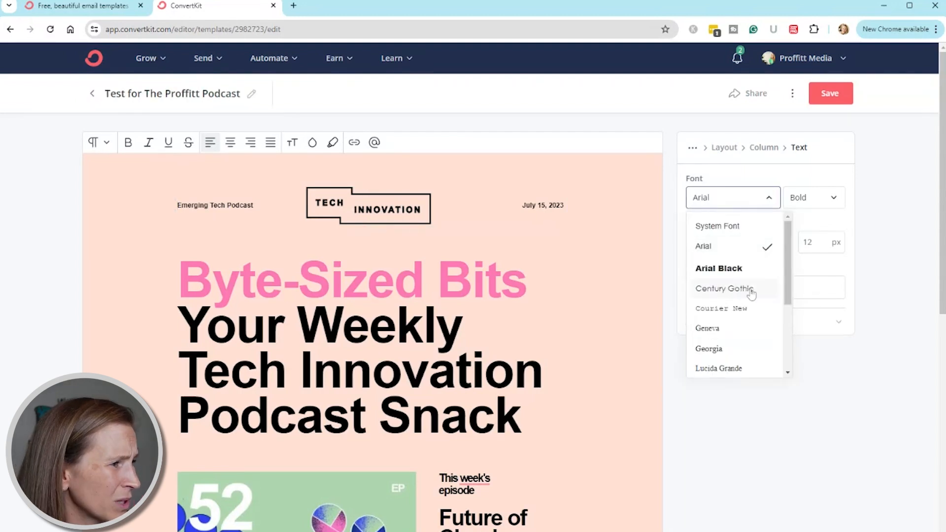
scroll(744, 303, "down", 3)
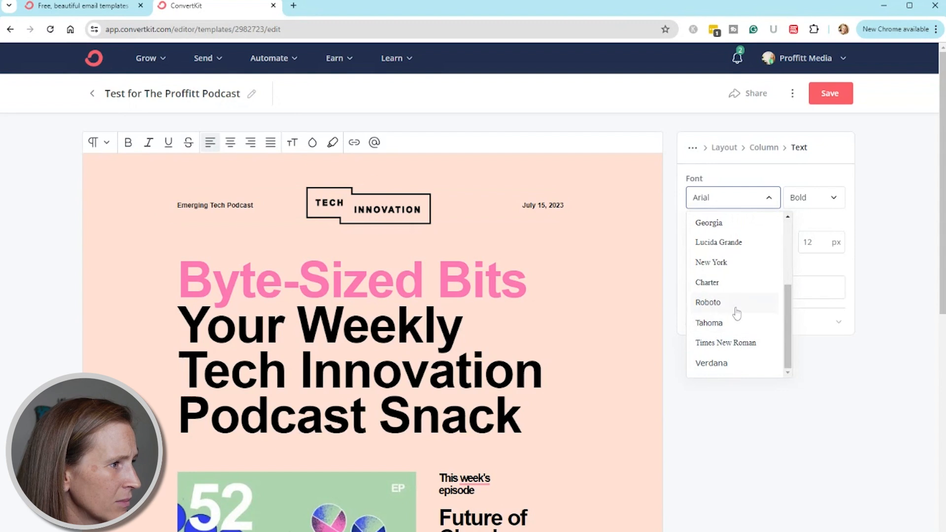
left_click(736, 309)
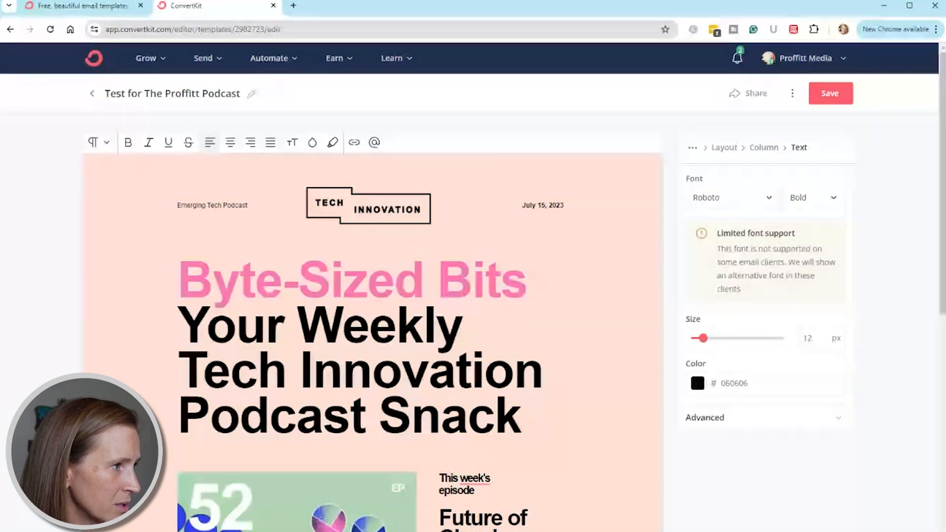
left_click(555, 206)
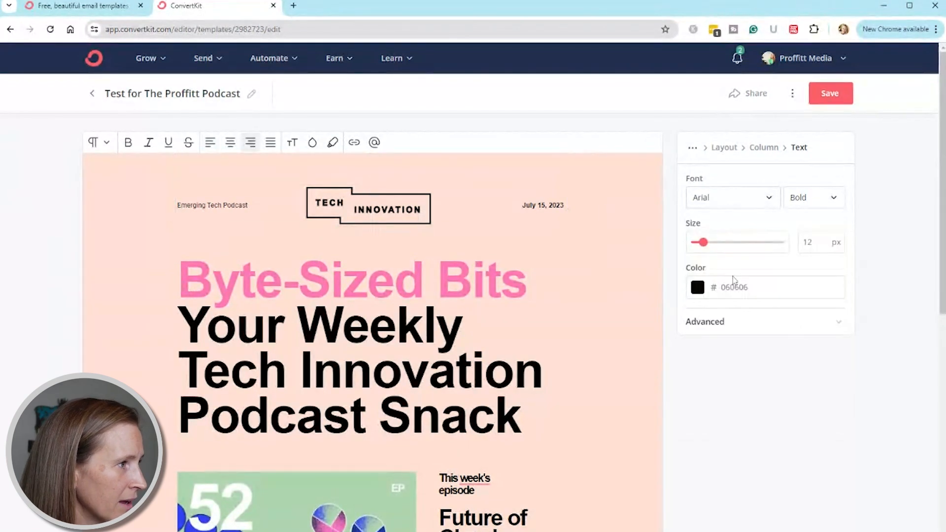
Set the text color of the header date and the "Emerging Tech Podcast" text to the saved dark color 292929
left_click(697, 288)
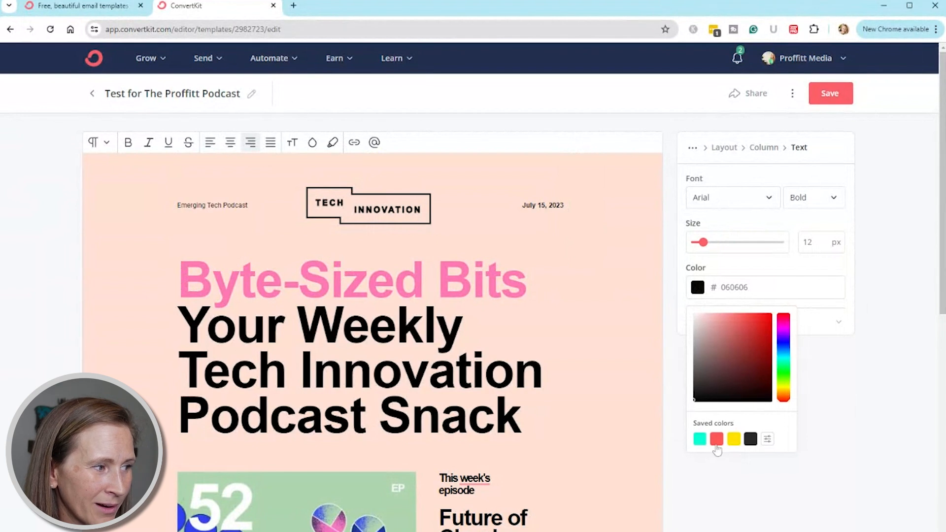
left_click(749, 440)
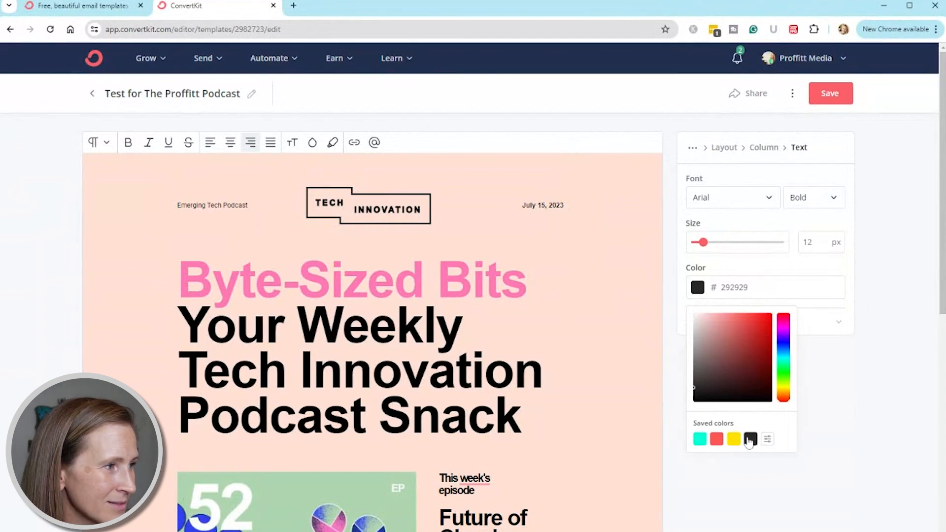
key("ctrl+z")
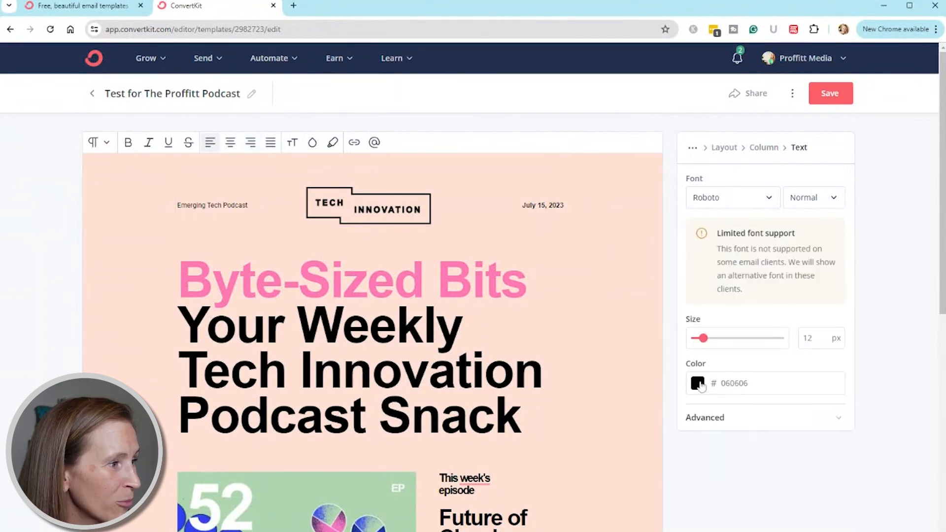
left_click(701, 385)
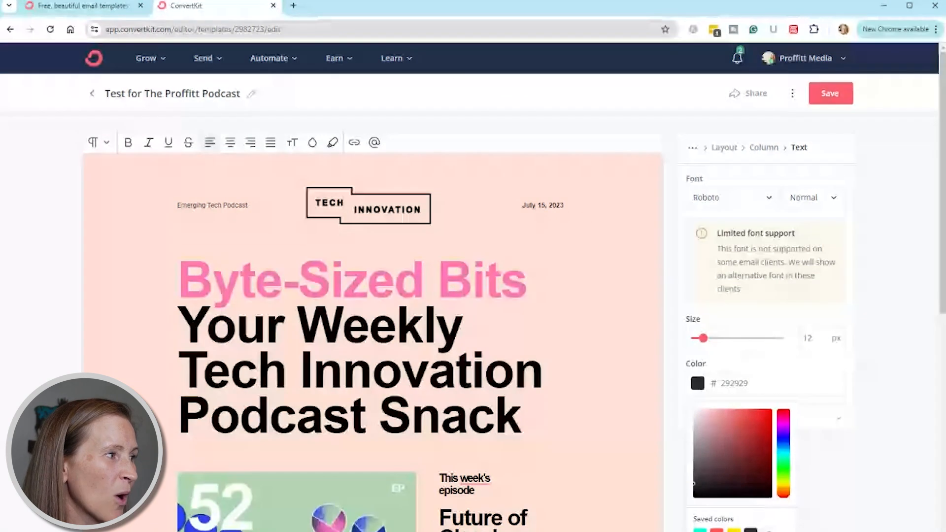
Replace the pink "Byte-Sized Bits" text in the main heading with "The Best Podcast Show"
left_click(331, 199)
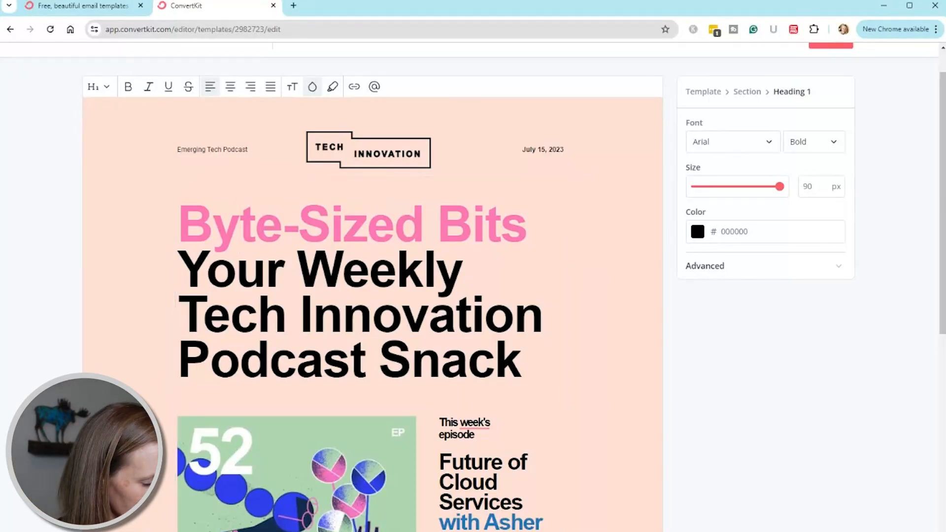
type("The Bes")
type("t Podcast Sho")
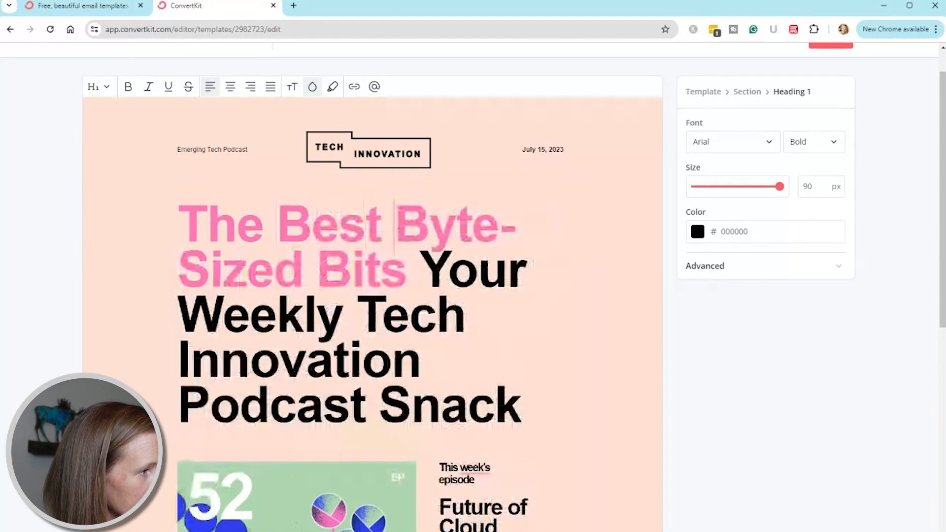
type("w")
key("Delete")
key("Delete")
key("Delete")
key("Delete")
key("Delete")
key("Delete")
key("Delete")
key("Delete")
key("Delete")
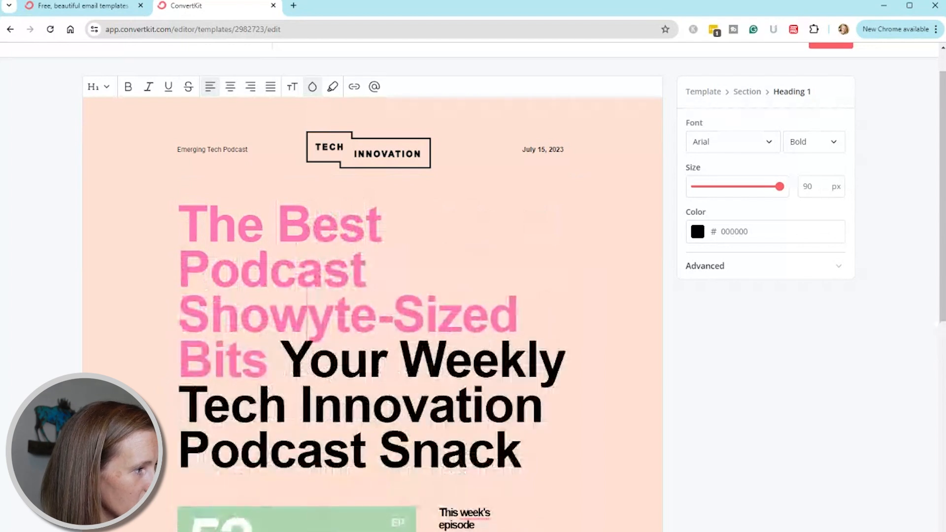
key("Delete")
key("Delete")
key("Delete")
key("Delete")
key("Delete")
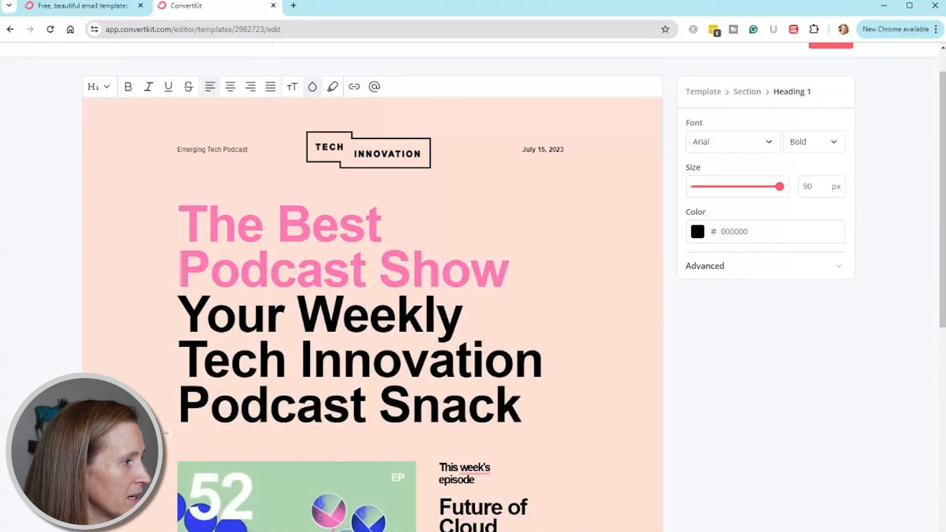
Replace "Tech Innovation" in the black part of the main heading with "Content Inspiration"
key("BackSpace")
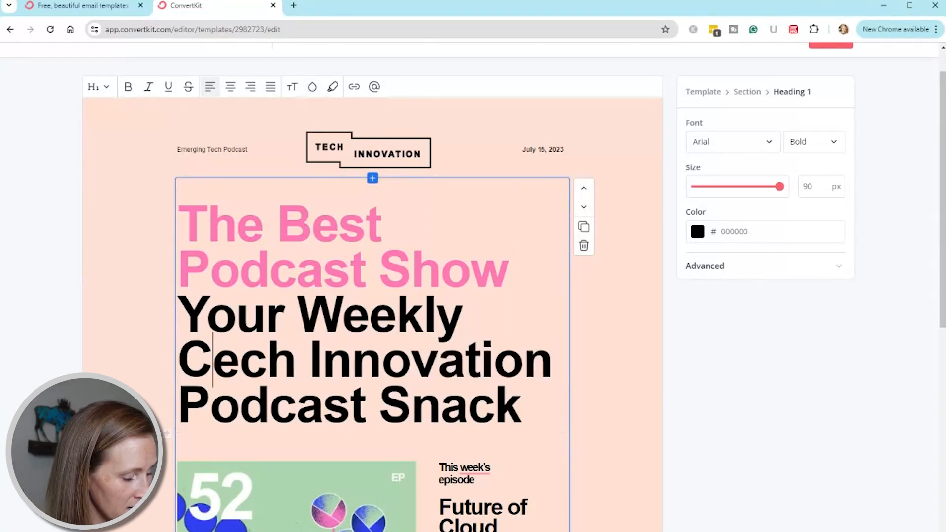
type("Con")
type("tent Inspi")
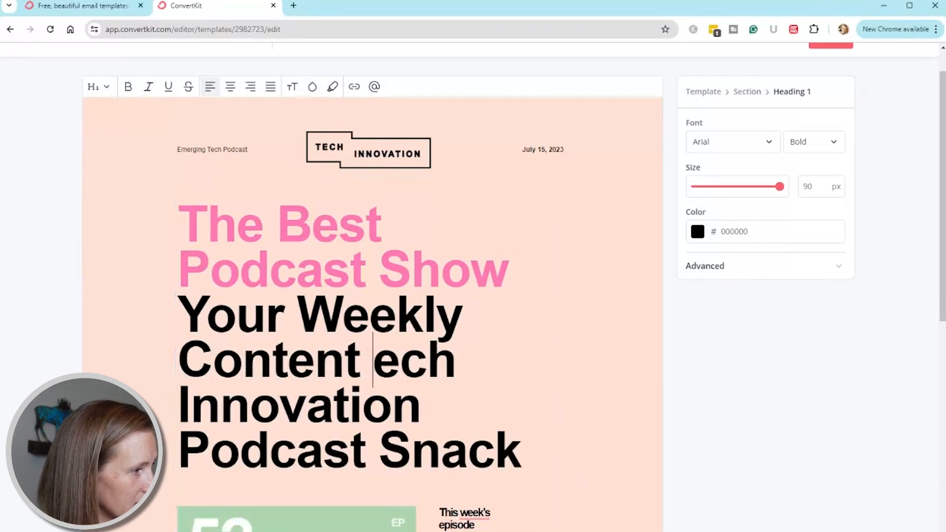
type("ration")
key("Delete")
key("Delete")
key("Delete")
key("Delete")
key("Delete")
key("Delete")
key("Delete")
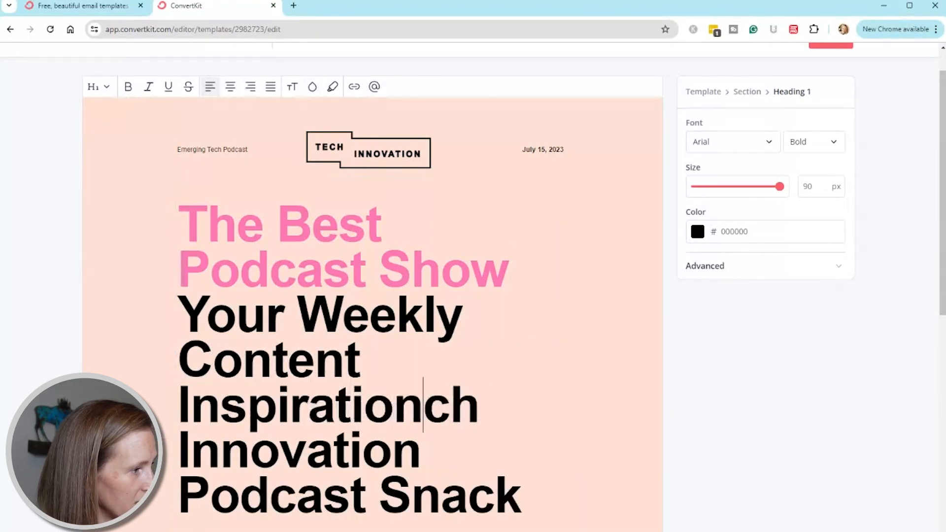
key("Delete")
key("Delete")
key("Delete")
key("Delete")
key("Delete")
key("Delete")
key("Delete")
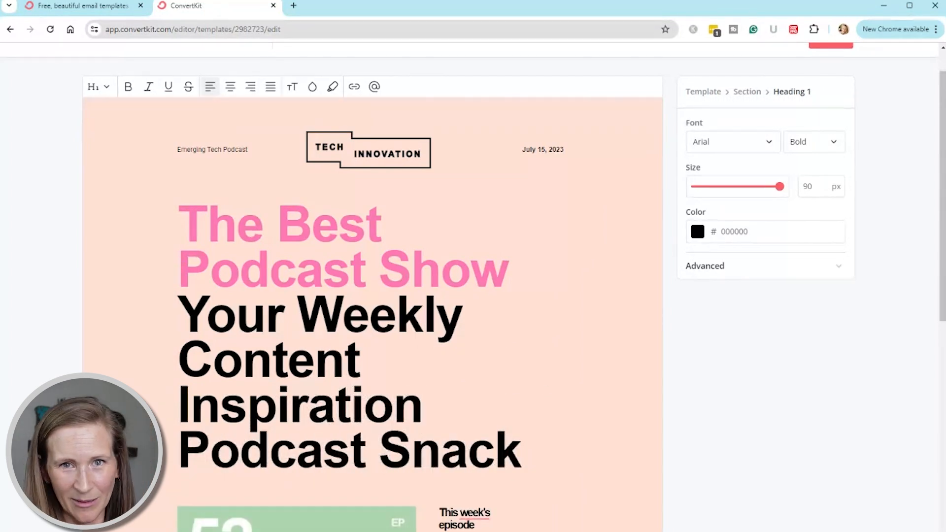
Delete the "This week's episode" block with its cover image and title, and undo the deletion
scroll(373, 498, "down", 3)
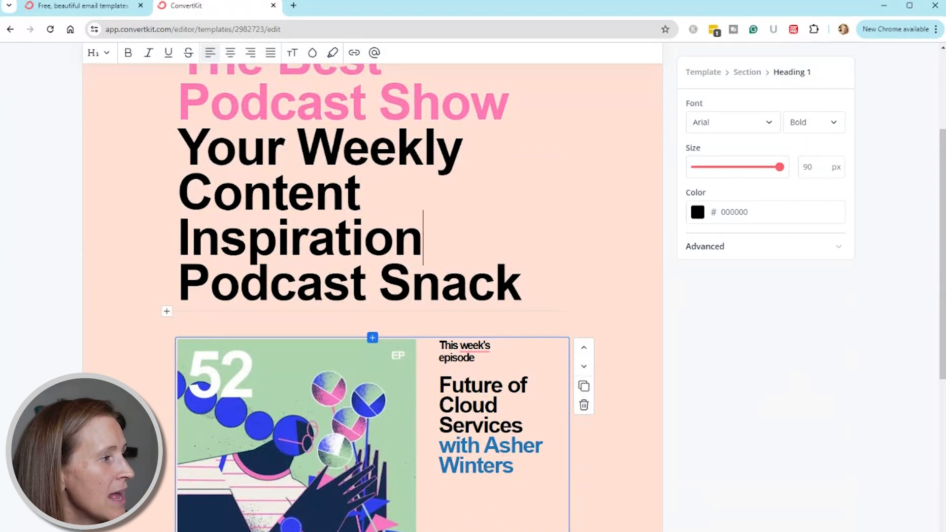
left_click(474, 358)
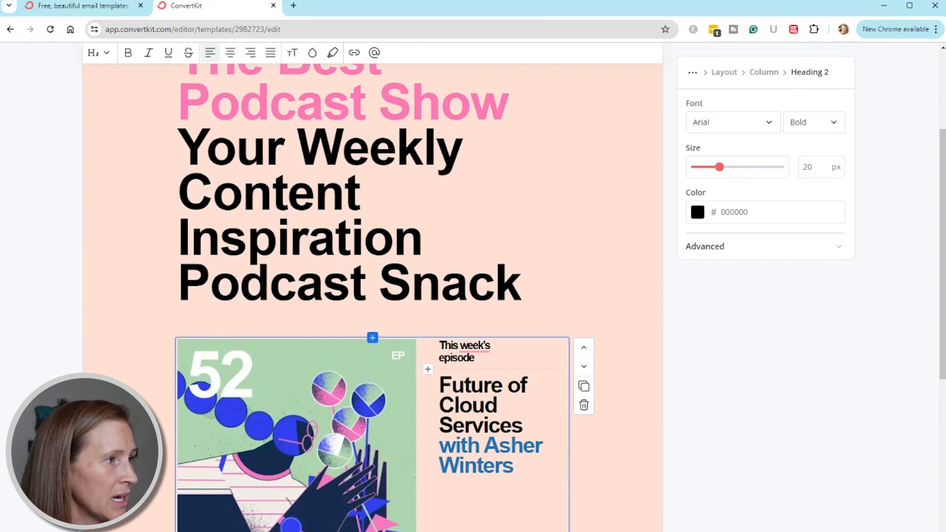
left_click(583, 406)
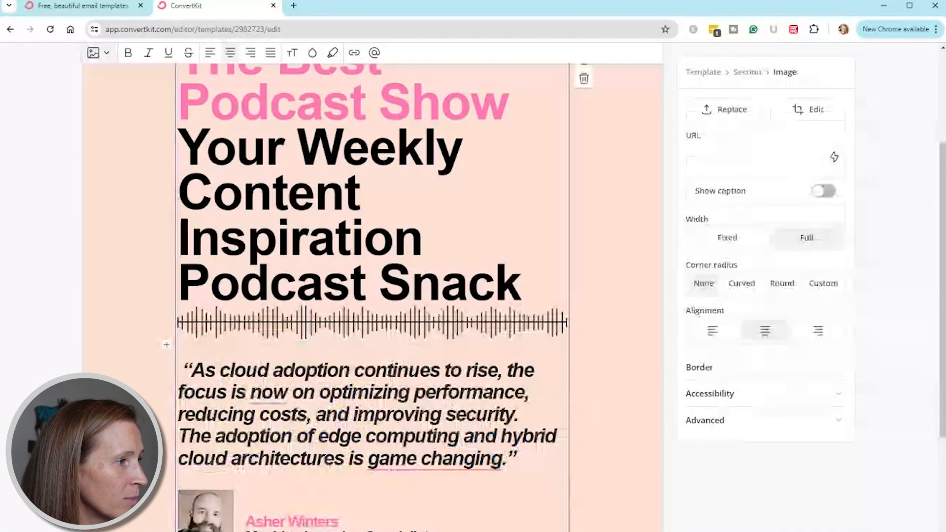
key("ctrl+z")
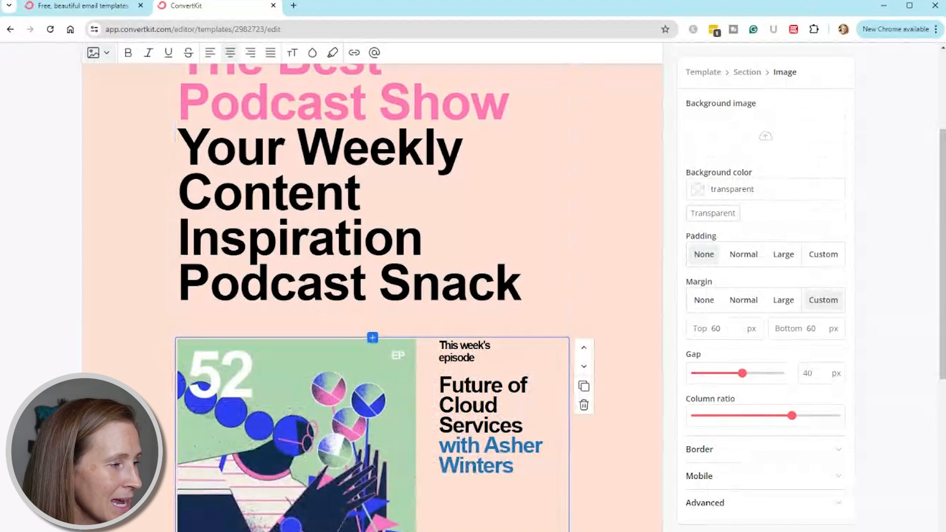
Examine the settings of the quote, the guest caption and the Start Listening button, and review the related episodes and follow sections
scroll(392, 441, "down", 6)
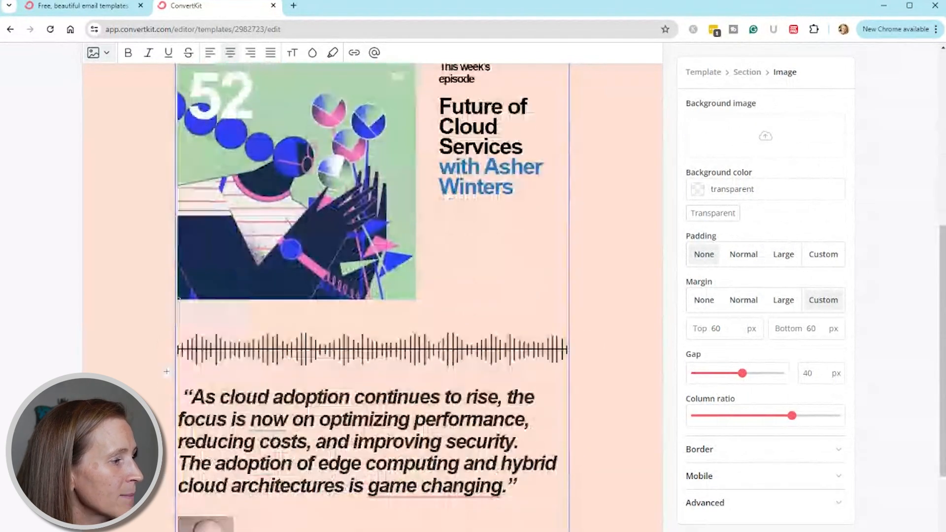
left_click(391, 441)
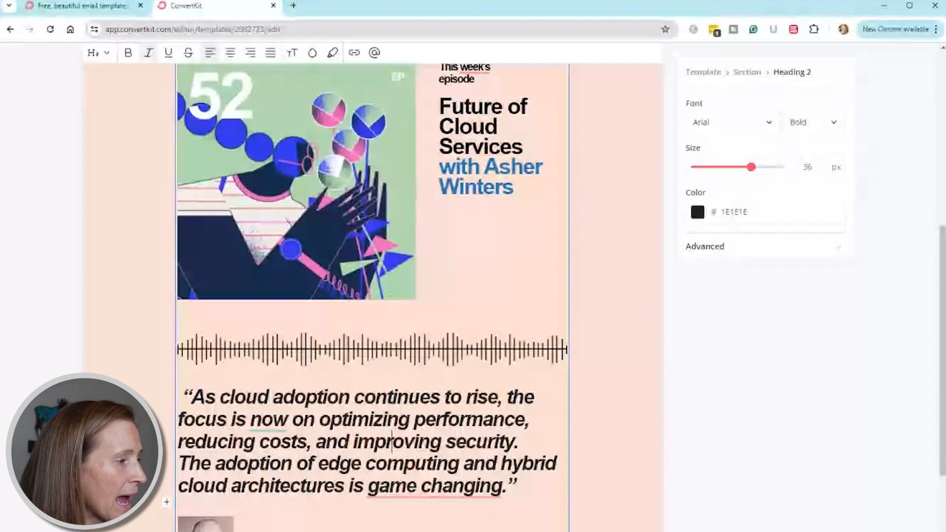
scroll(372, 296, "down", 2)
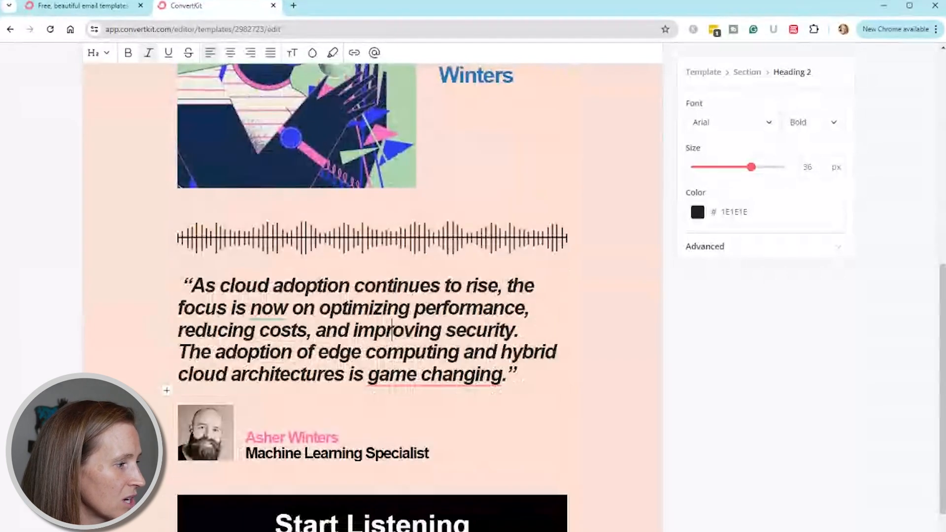
left_click(386, 517)
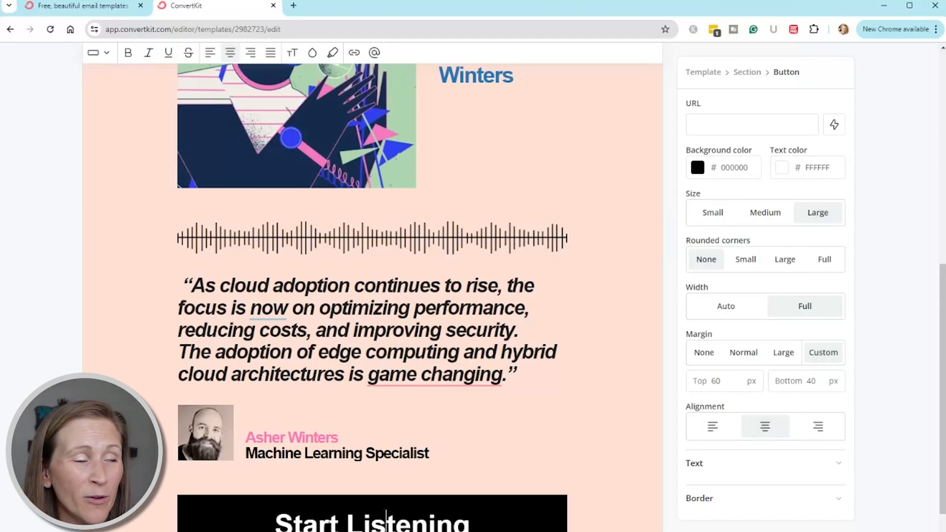
left_click(443, 379)
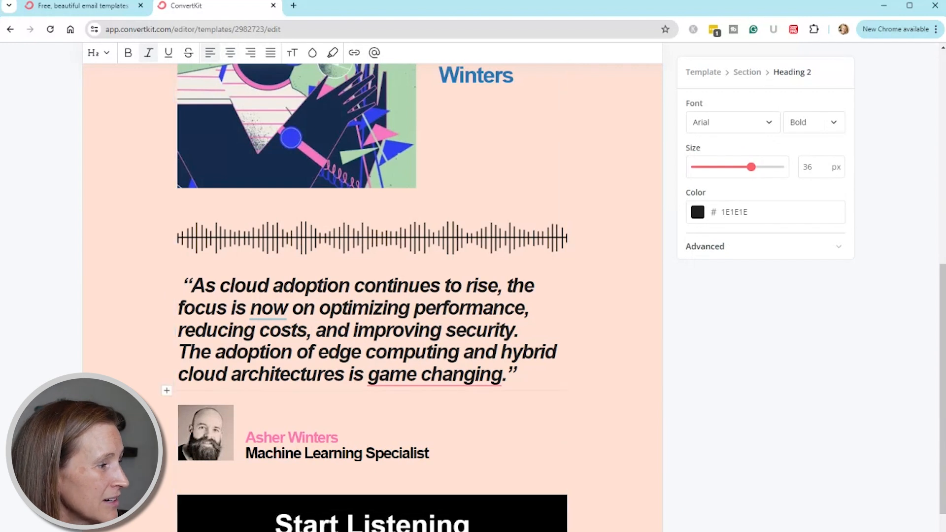
left_click(386, 521)
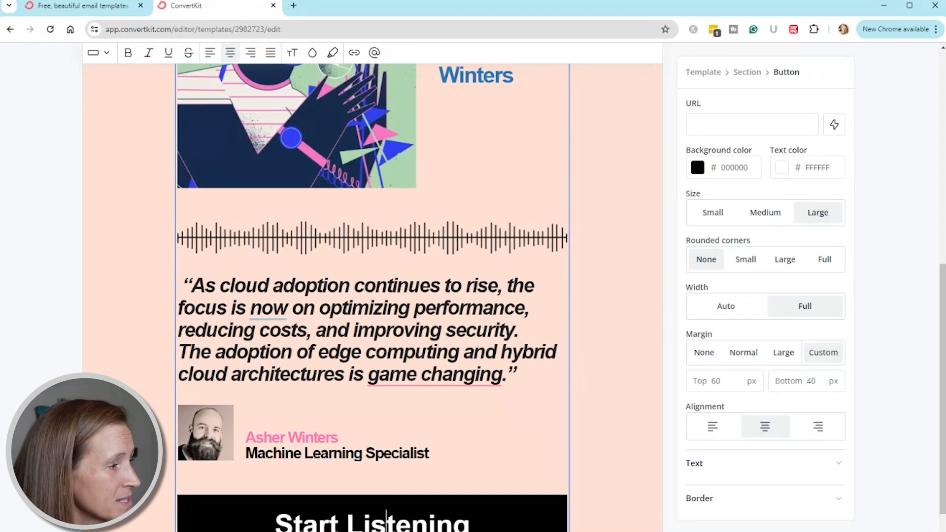
left_click(368, 459)
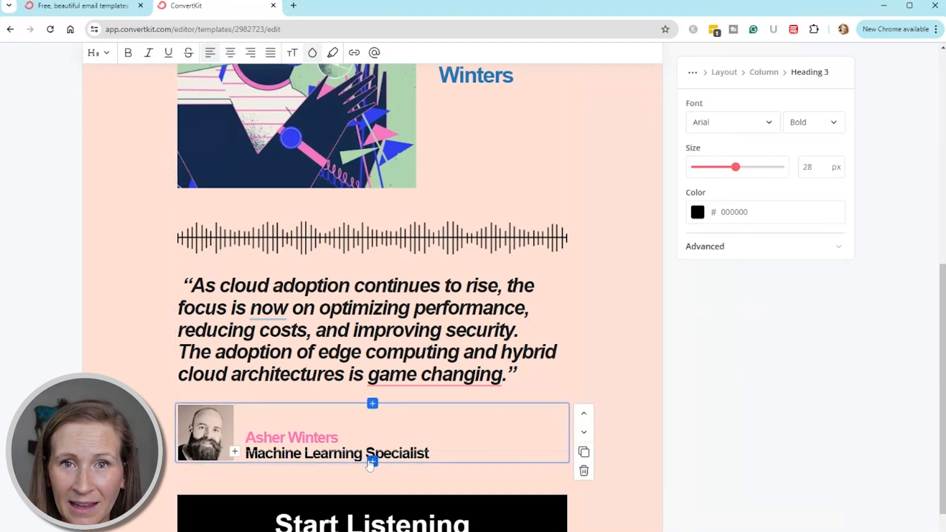
scroll(372, 464, "down", 3)
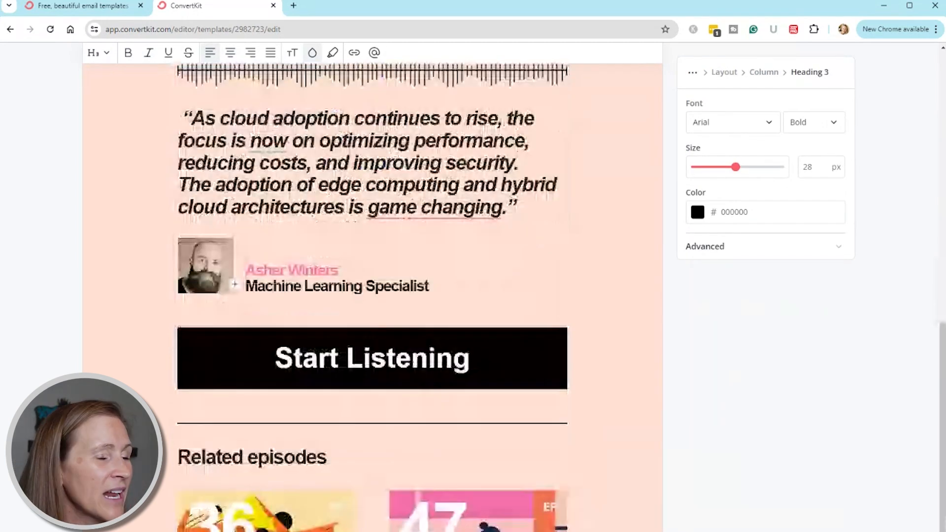
scroll(372, 295, "down", 10)
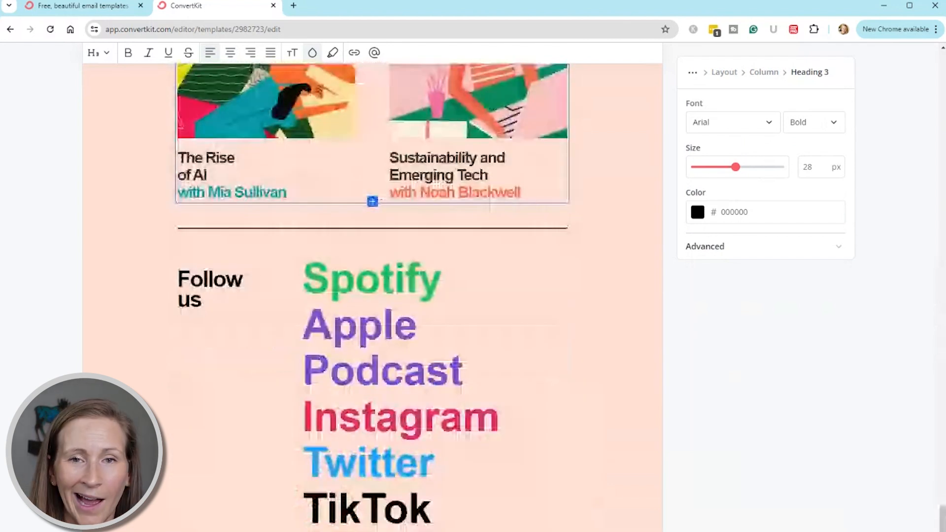
scroll(372, 295, "up", 12)
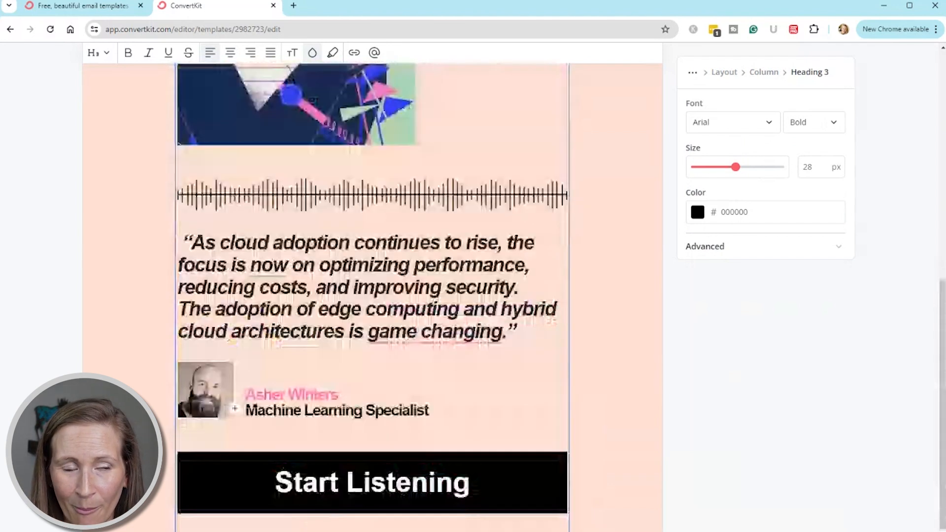
scroll(372, 295, "up", 10)
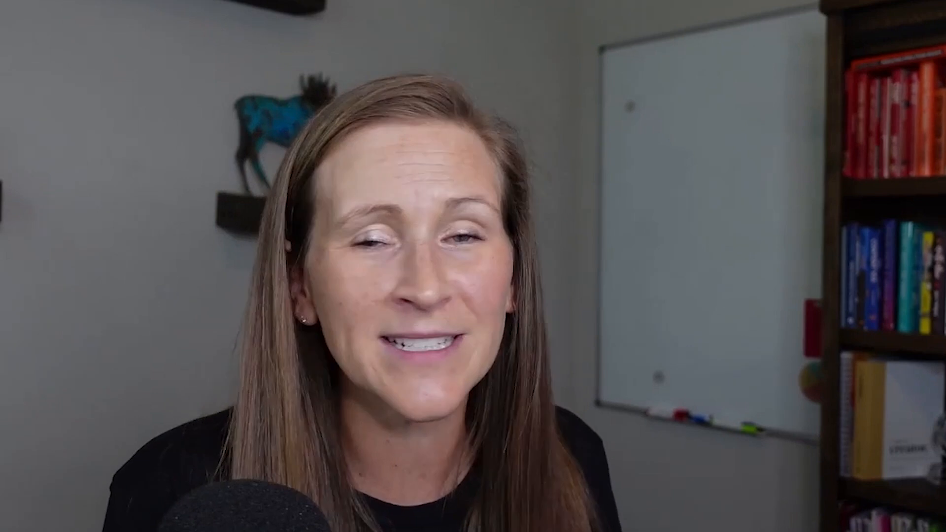